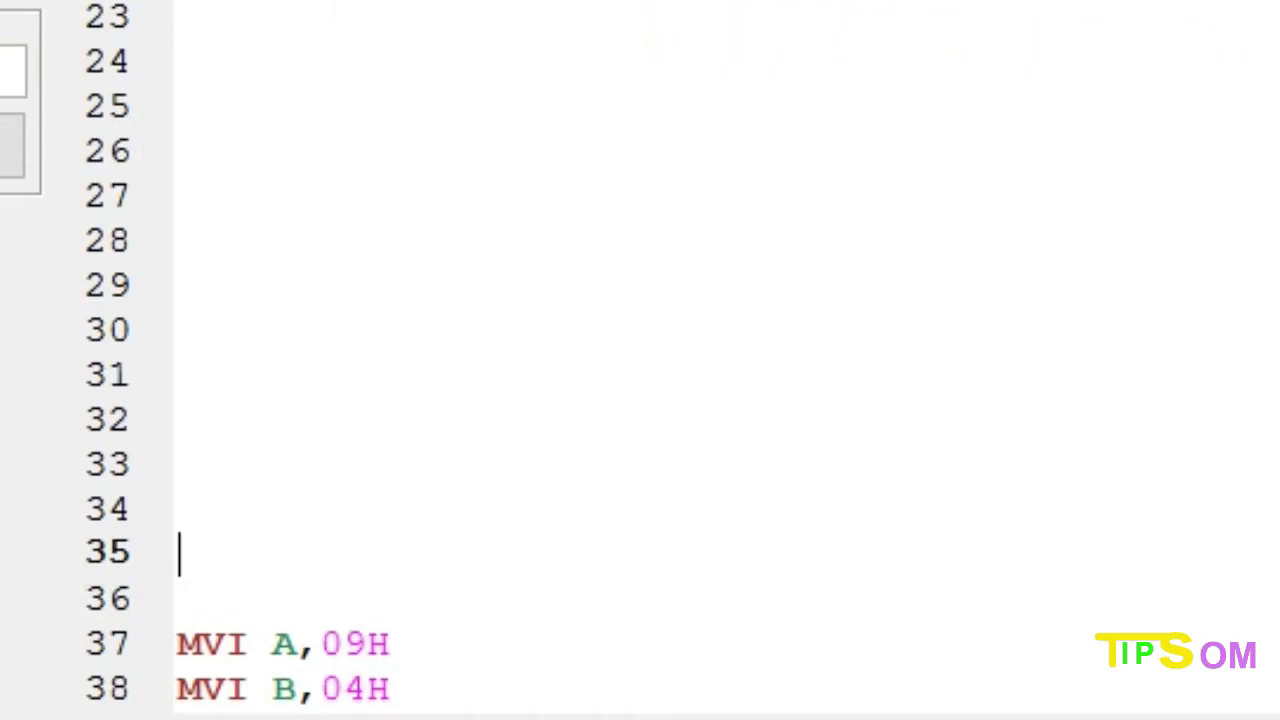
- Enter MVI A,09H, MVI B,04H, MVI C,00H, then LOOP2: CMP B and JC LOOP1
{"action": "key", "text": "BackSpace"}
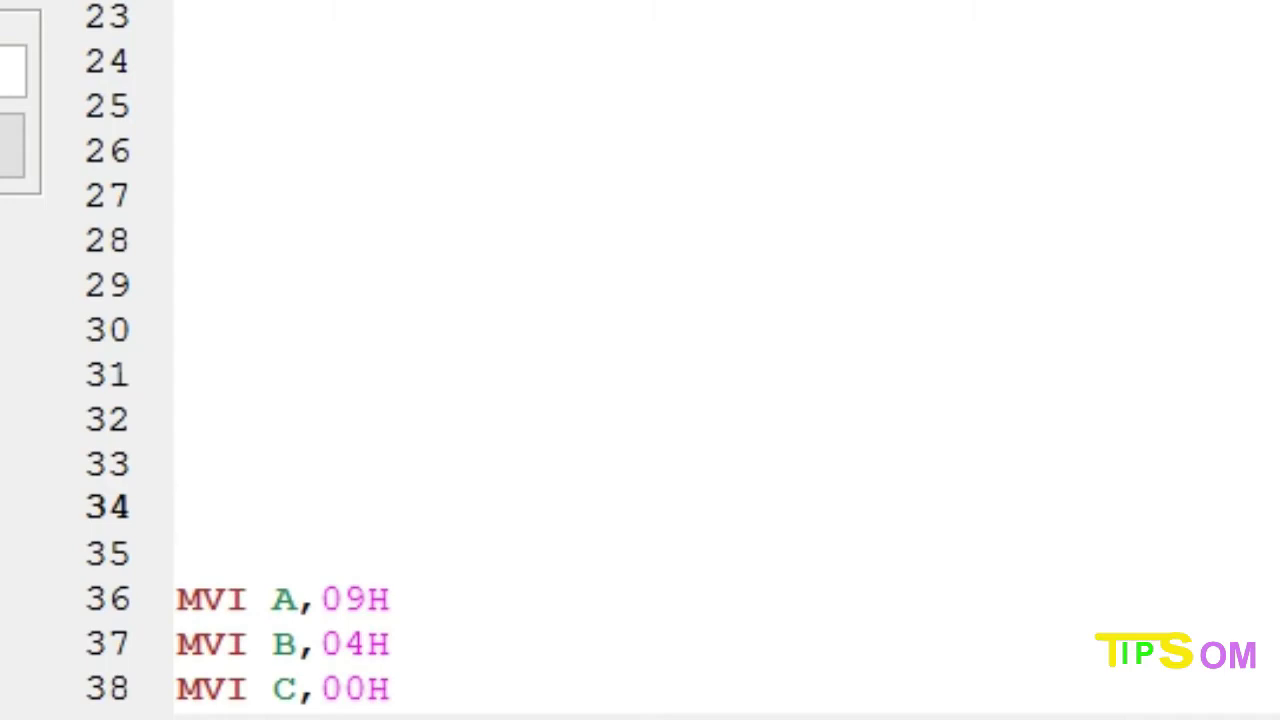
{"action": "key", "text": "BackSpace"}
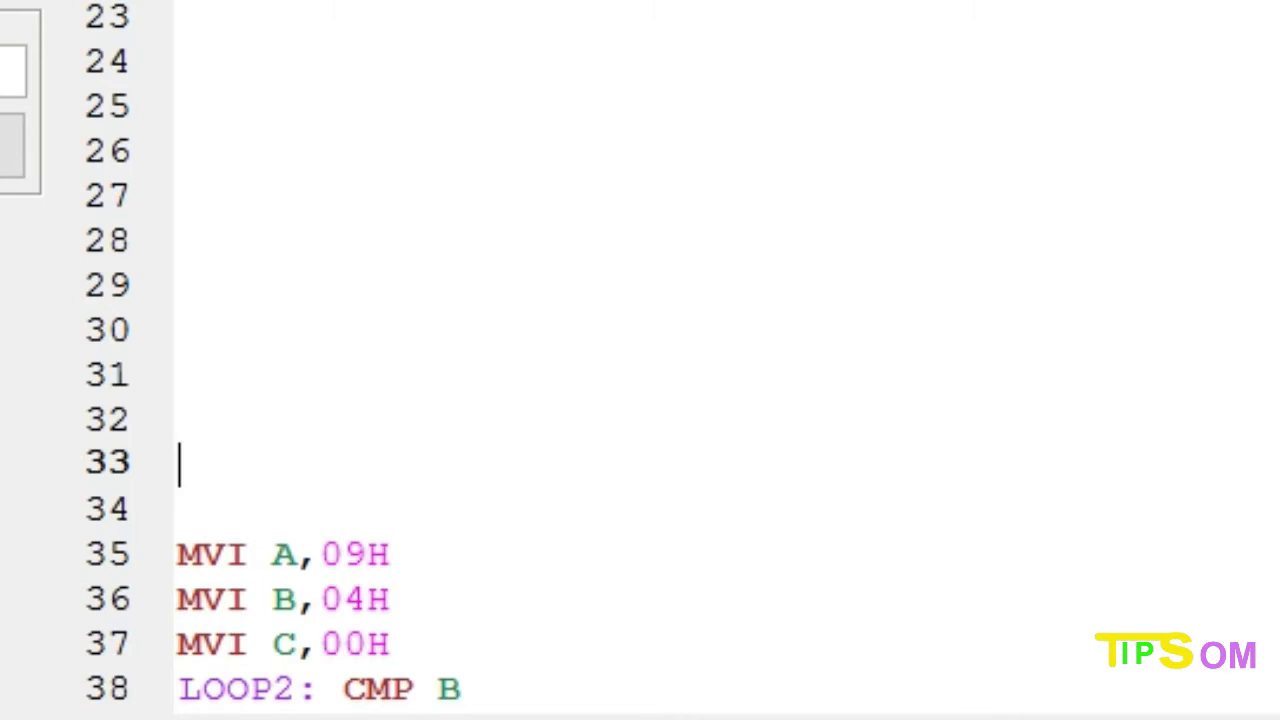
{"action": "key", "text": "BackSpace"}
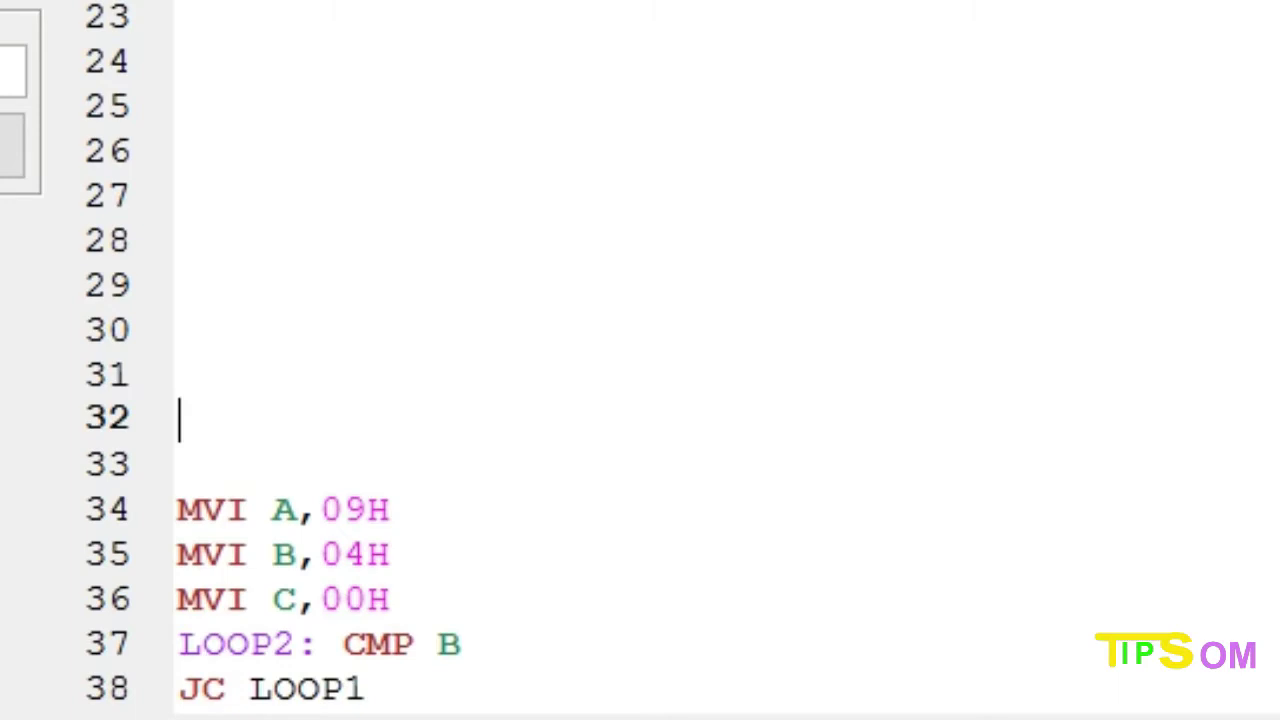
- Add SUB B, INR C, JMP LOOP2, LOOP1: STA 9072H, MOV A,C, STA 9071H and HLT
{"action": "key", "text": "BackSpace"}
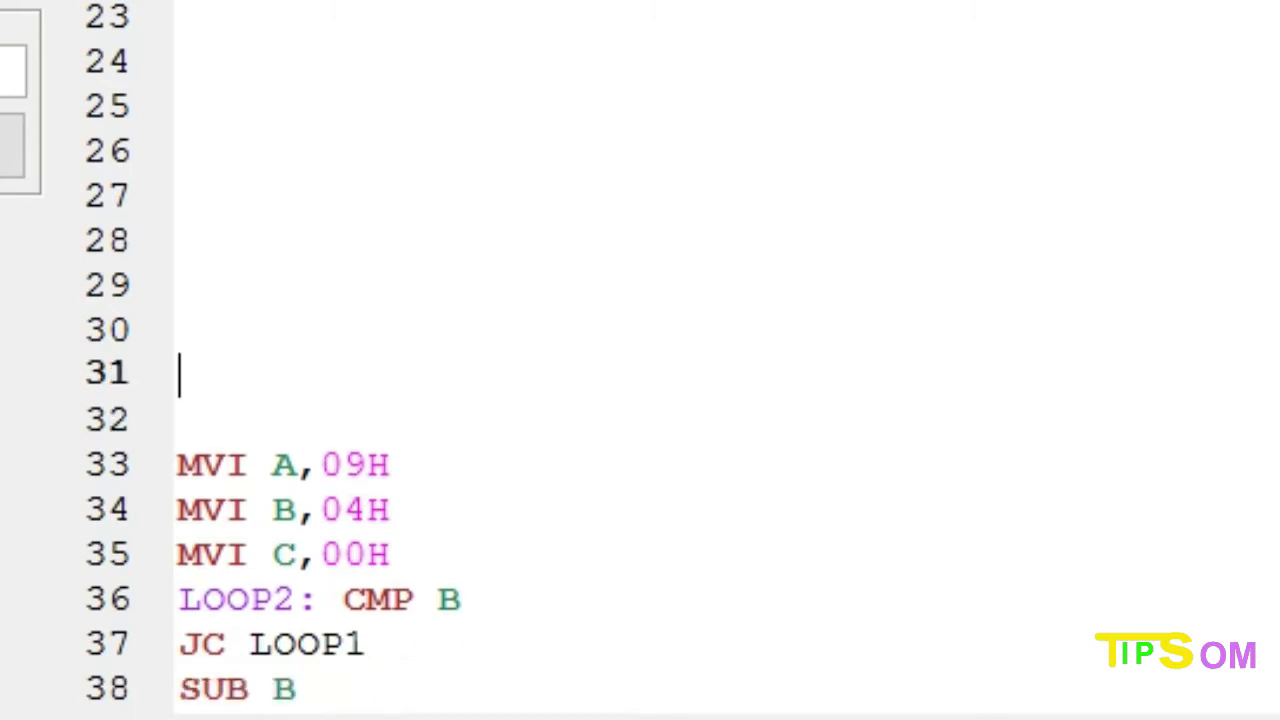
{"action": "key", "text": "BackSpace"}
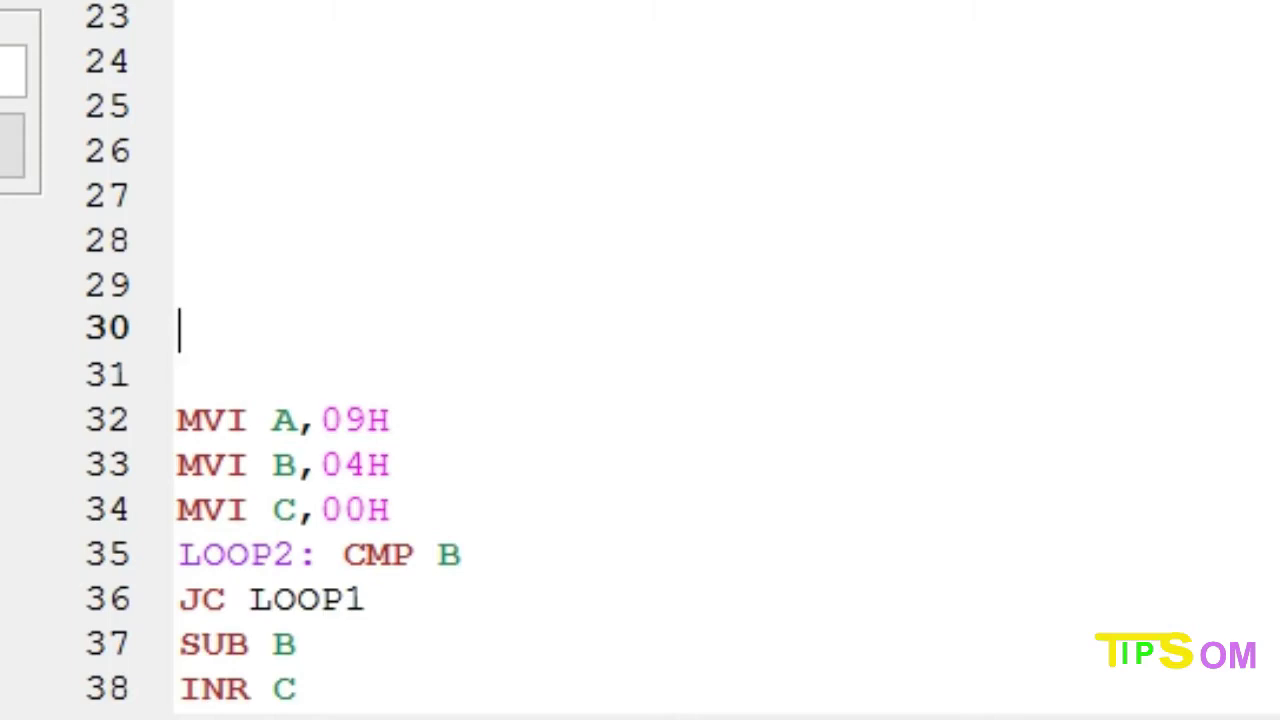
{"action": "key", "text": "BackSpace"}
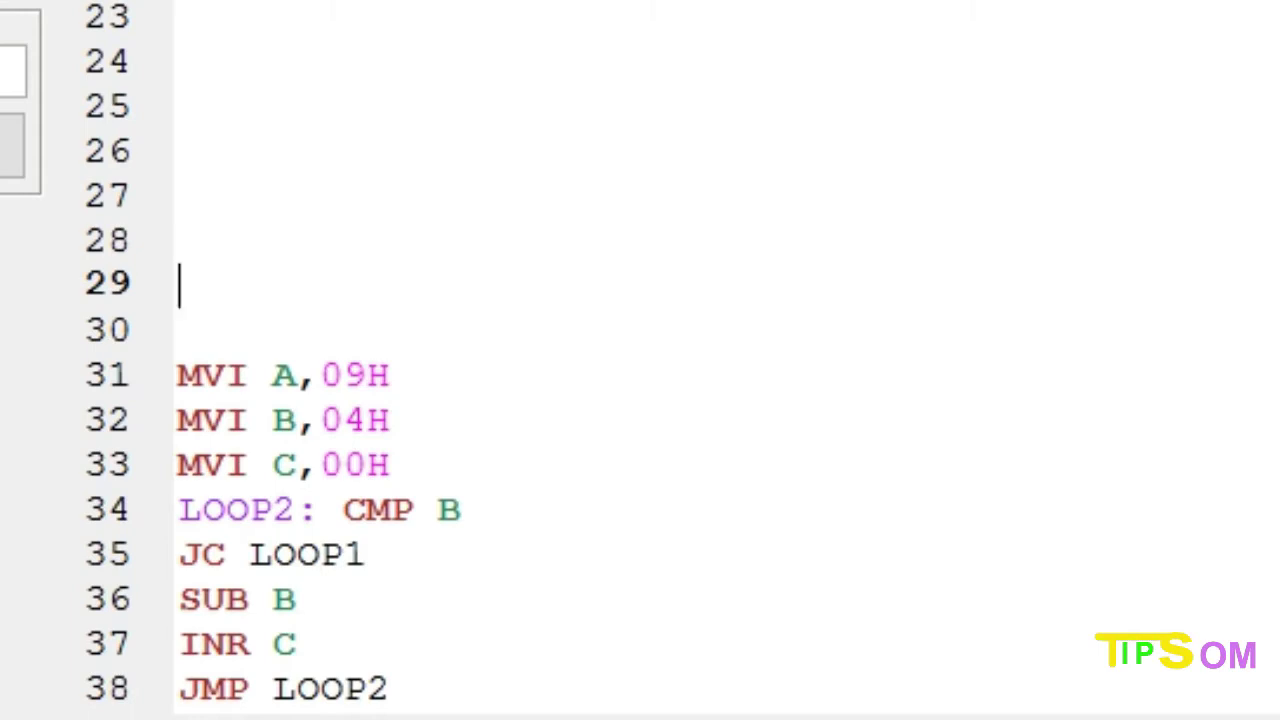
{"action": "key", "text": "BackSpace"}
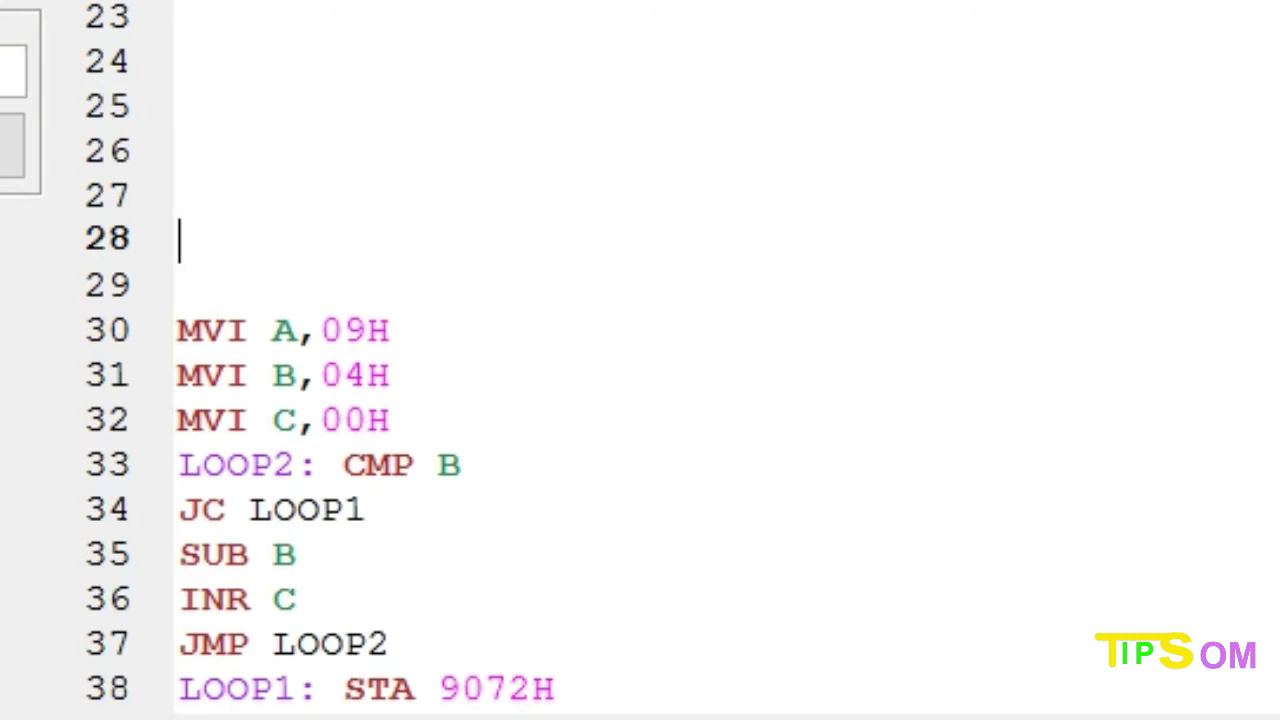
{"action": "key", "text": "BackSpace"}
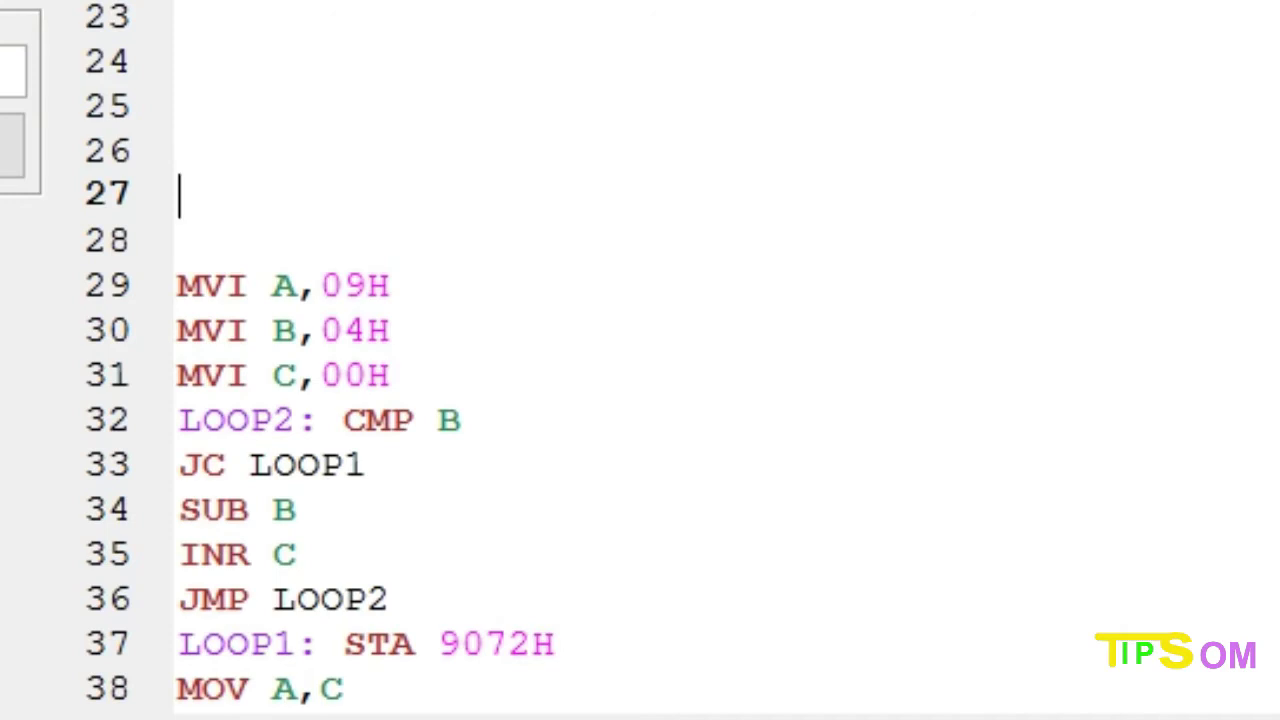
{"action": "key", "text": "BackSpace"}
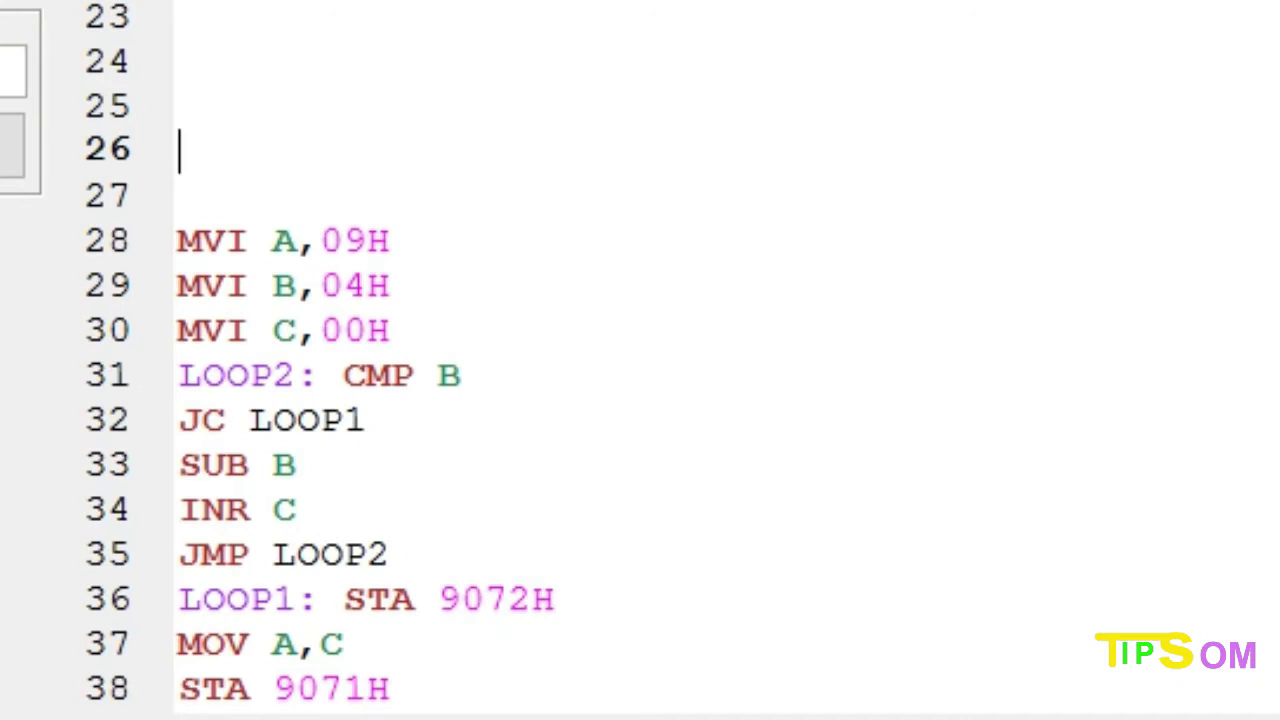
{"action": "key", "text": "BackSpace"}
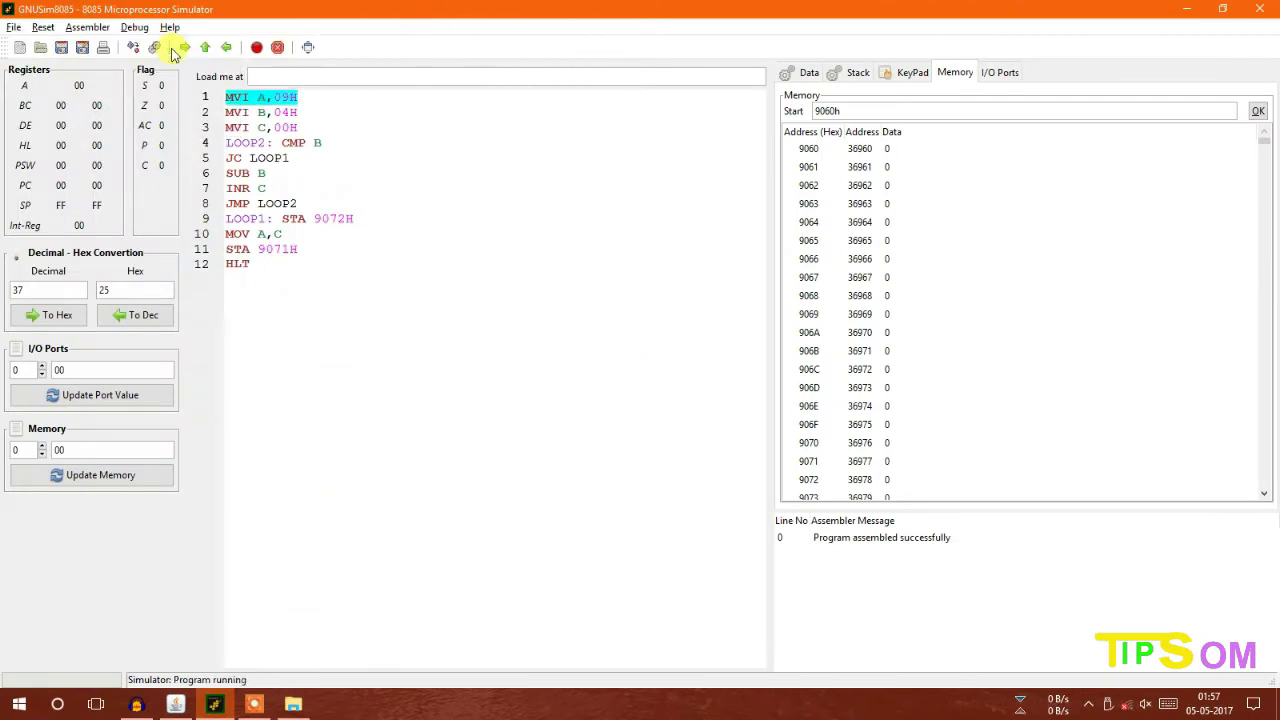
- Single-step the first loop pass, leaving A at 05 and C at 01 back at LOOP2
{"action": "left_click", "coordinate": [172, 50]}
{"action": "left_click", "coordinate": [172, 52]}
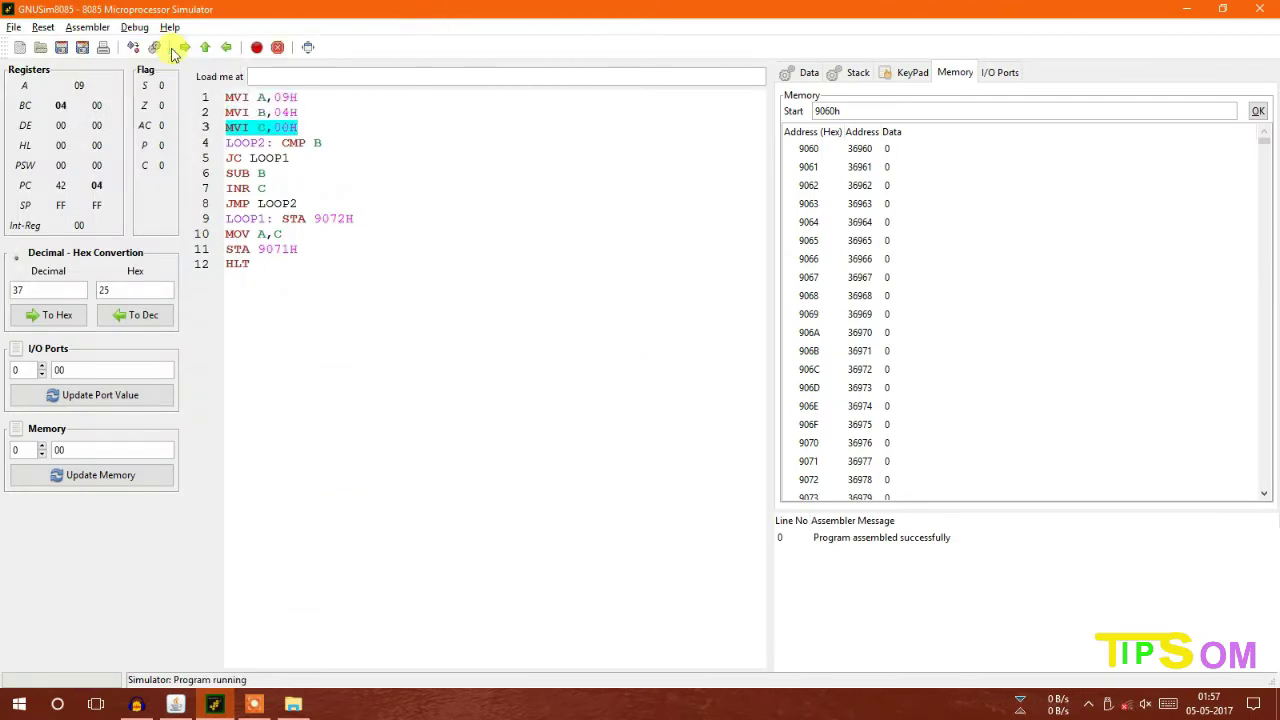
{"action": "left_click", "coordinate": [172, 52]}
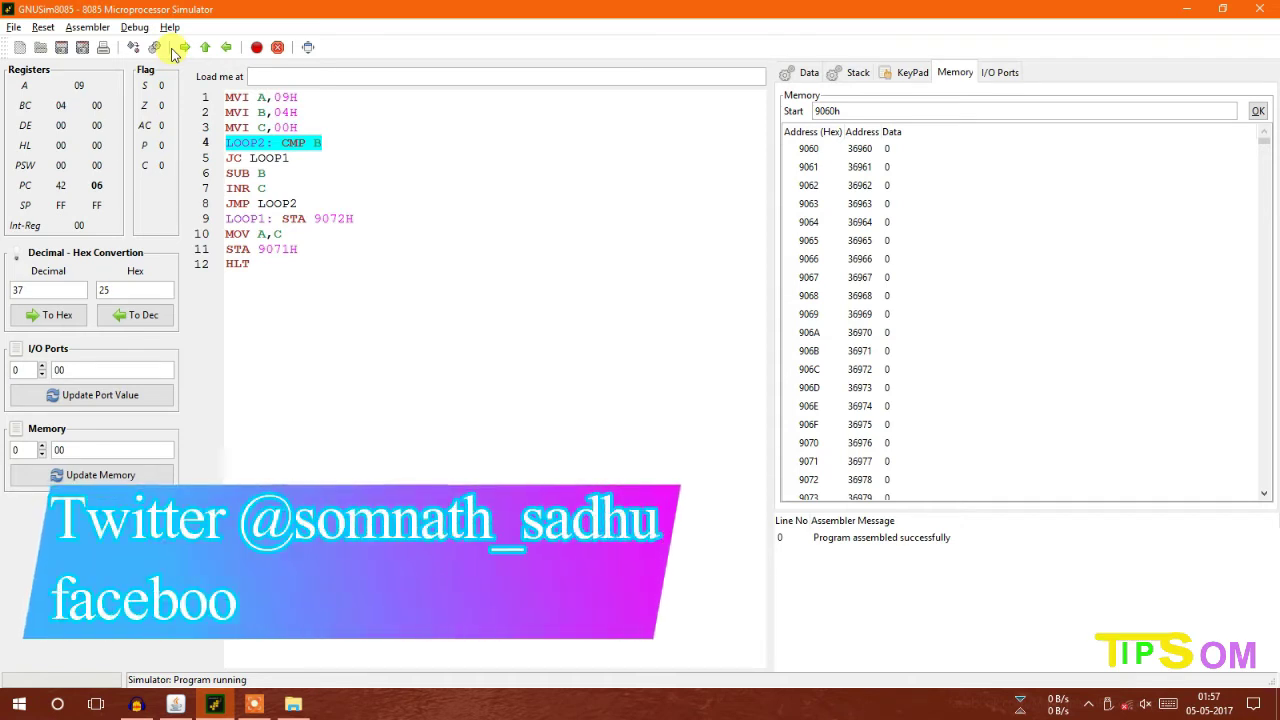
{"action": "left_click", "coordinate": [172, 52]}
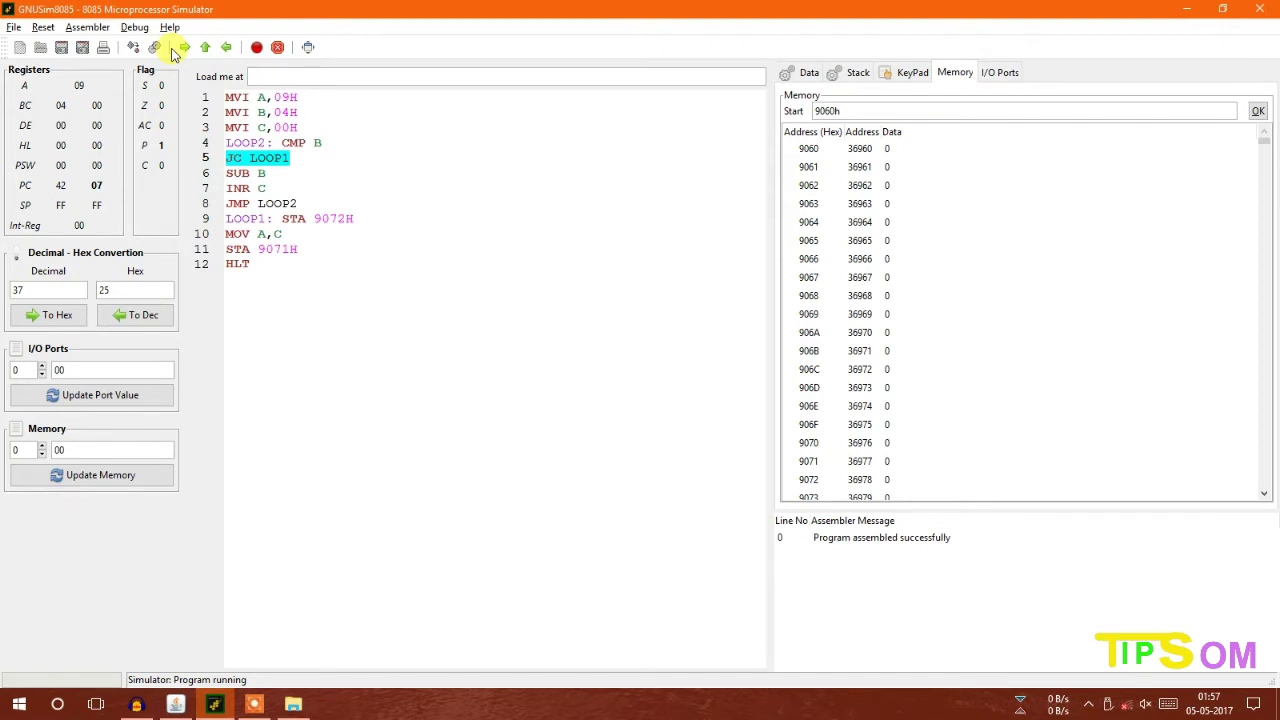
{"action": "left_click", "coordinate": [172, 52]}
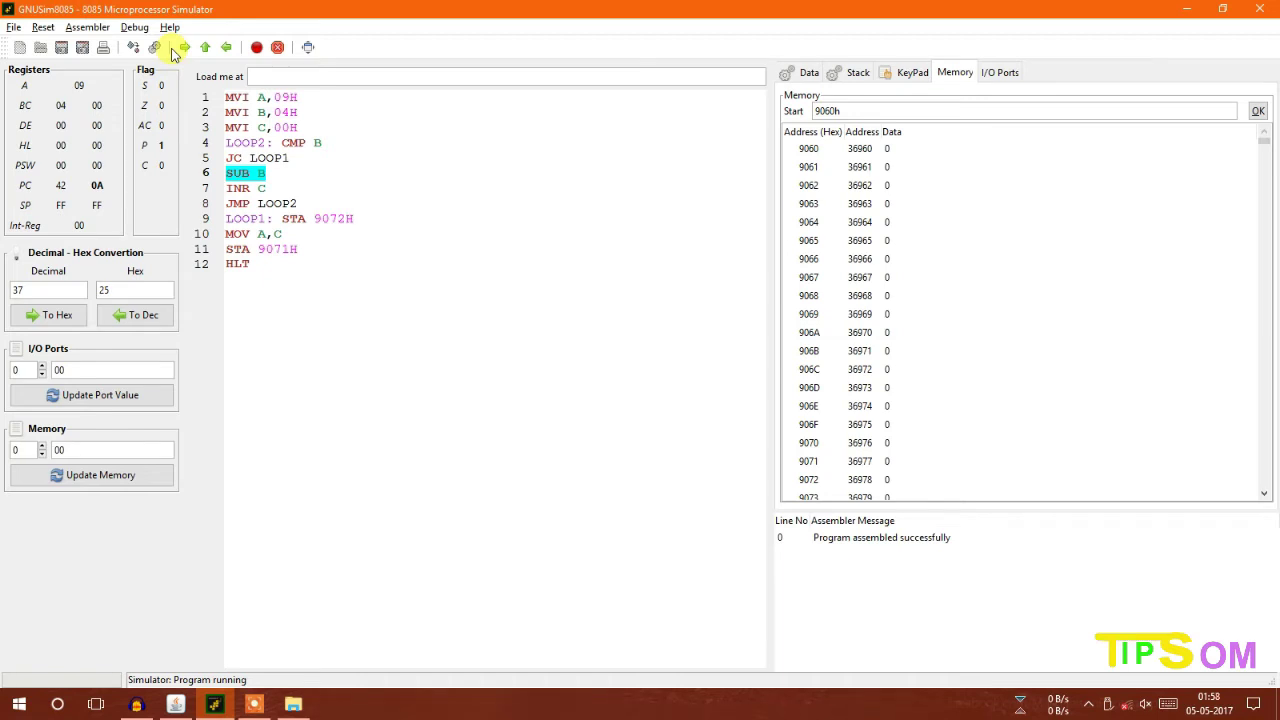
{"action": "left_click", "coordinate": [172, 52]}
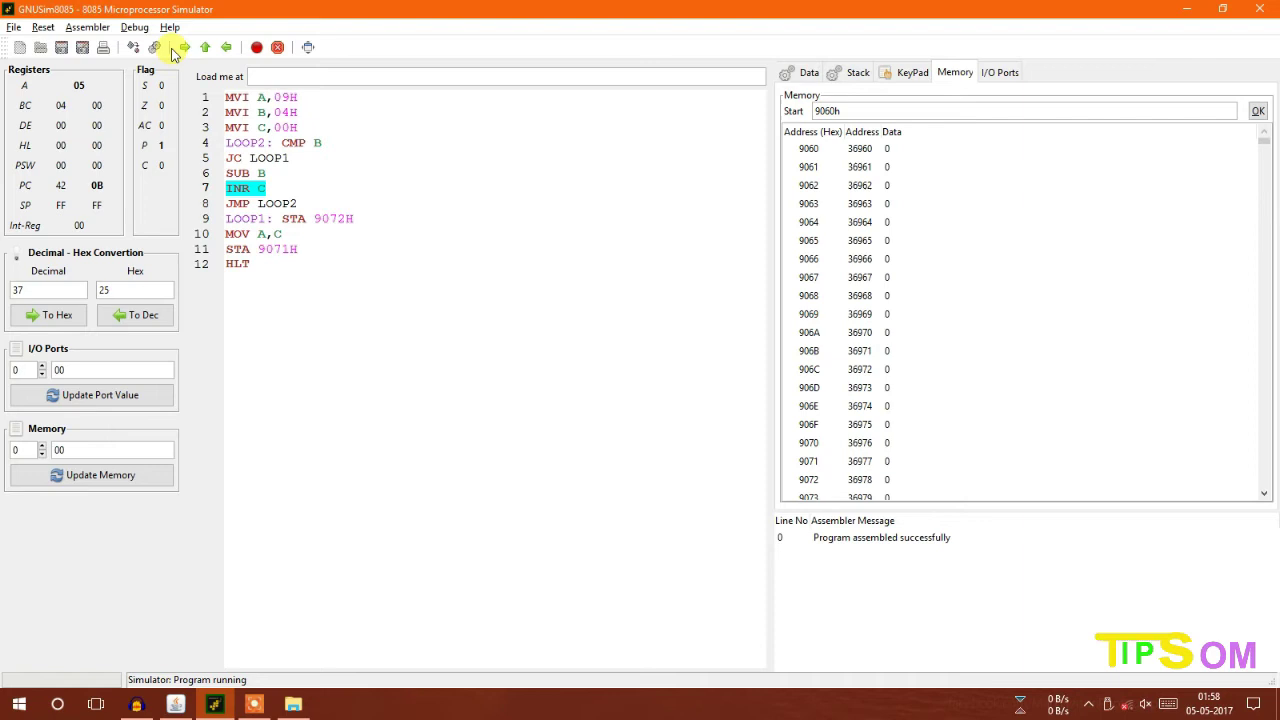
{"action": "left_click", "coordinate": [172, 52]}
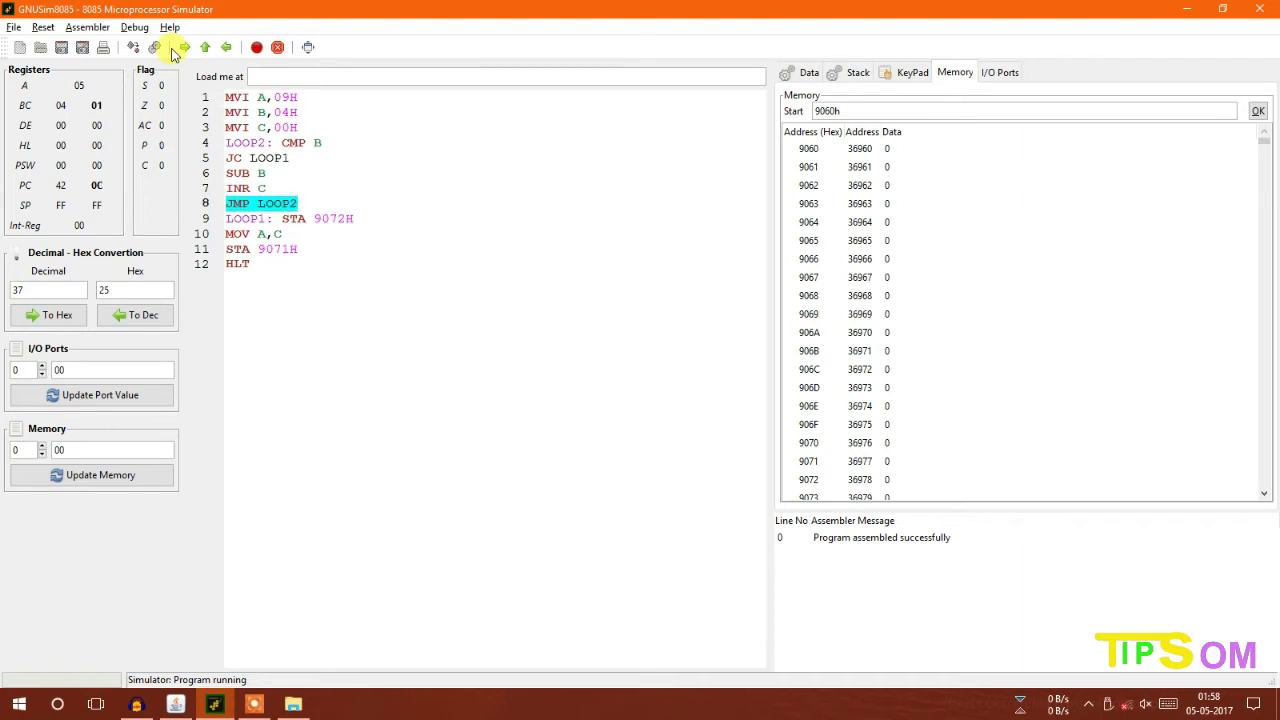
{"action": "left_click", "coordinate": [172, 52]}
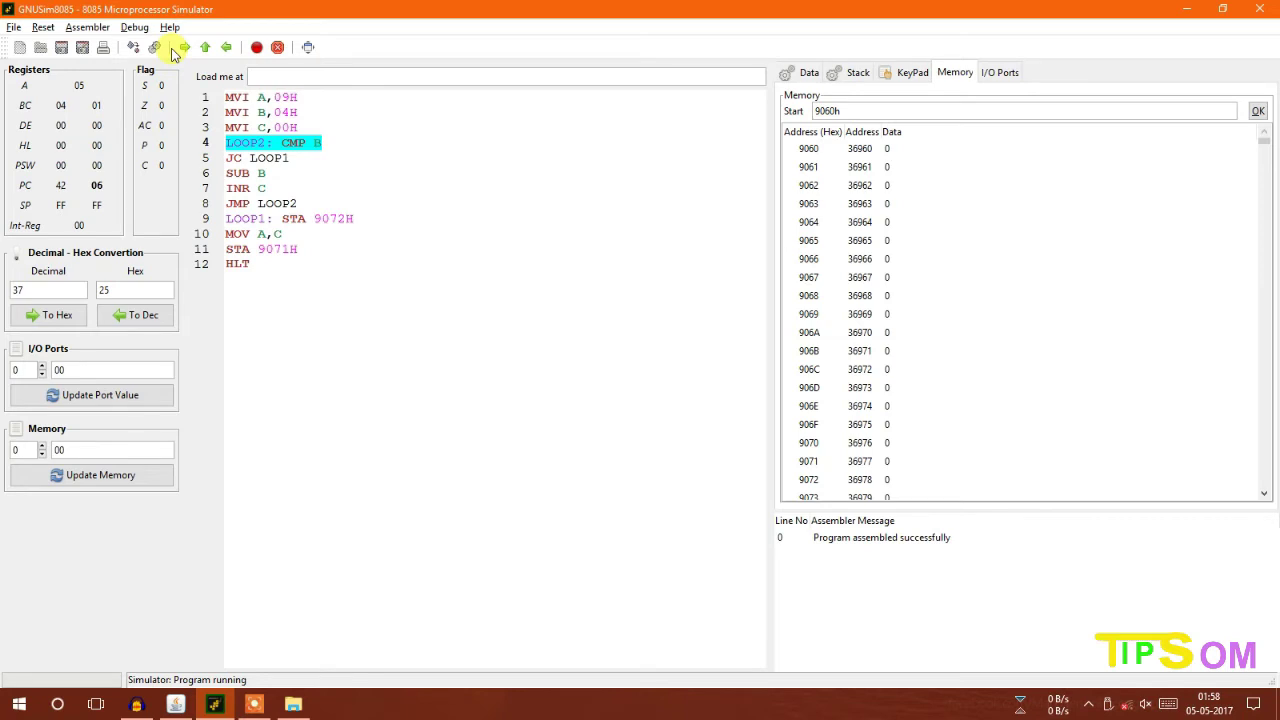
- Single-step the second loop pass, leaving A at 01 and C at 02
{"action": "left_click", "coordinate": [172, 52]}
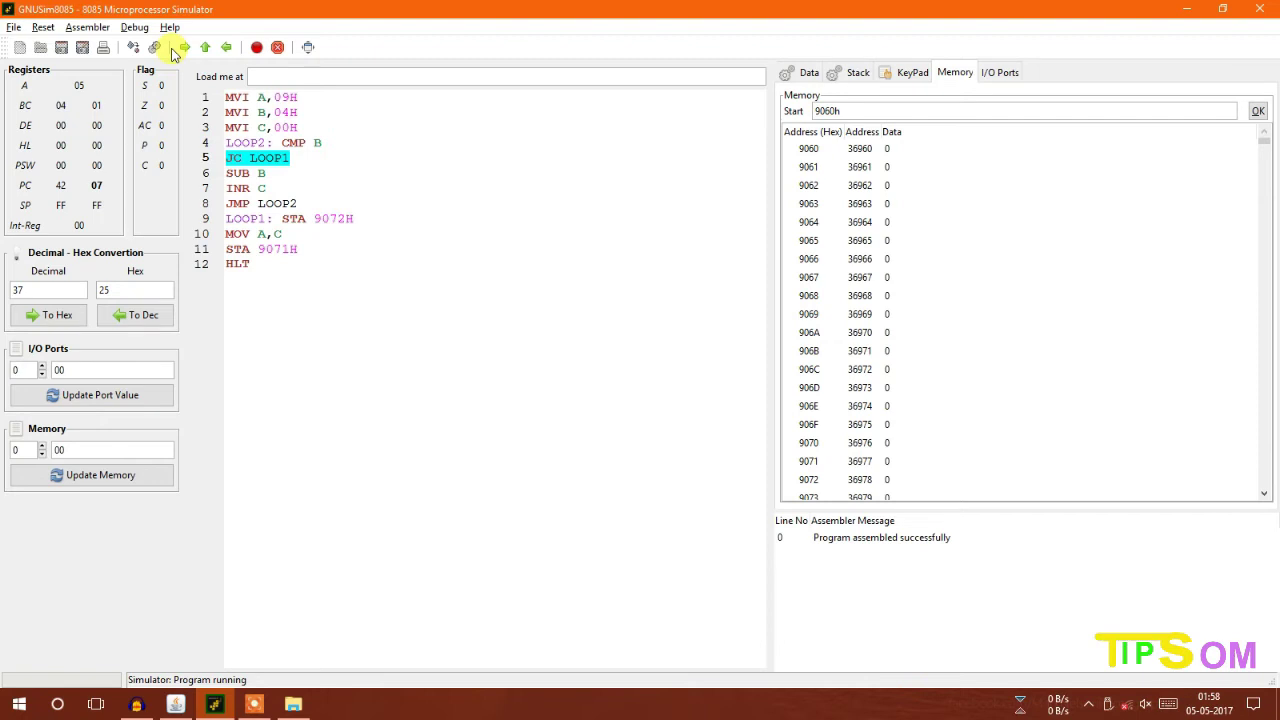
{"action": "left_click", "coordinate": [172, 52]}
{"action": "left_click", "coordinate": [172, 52]}
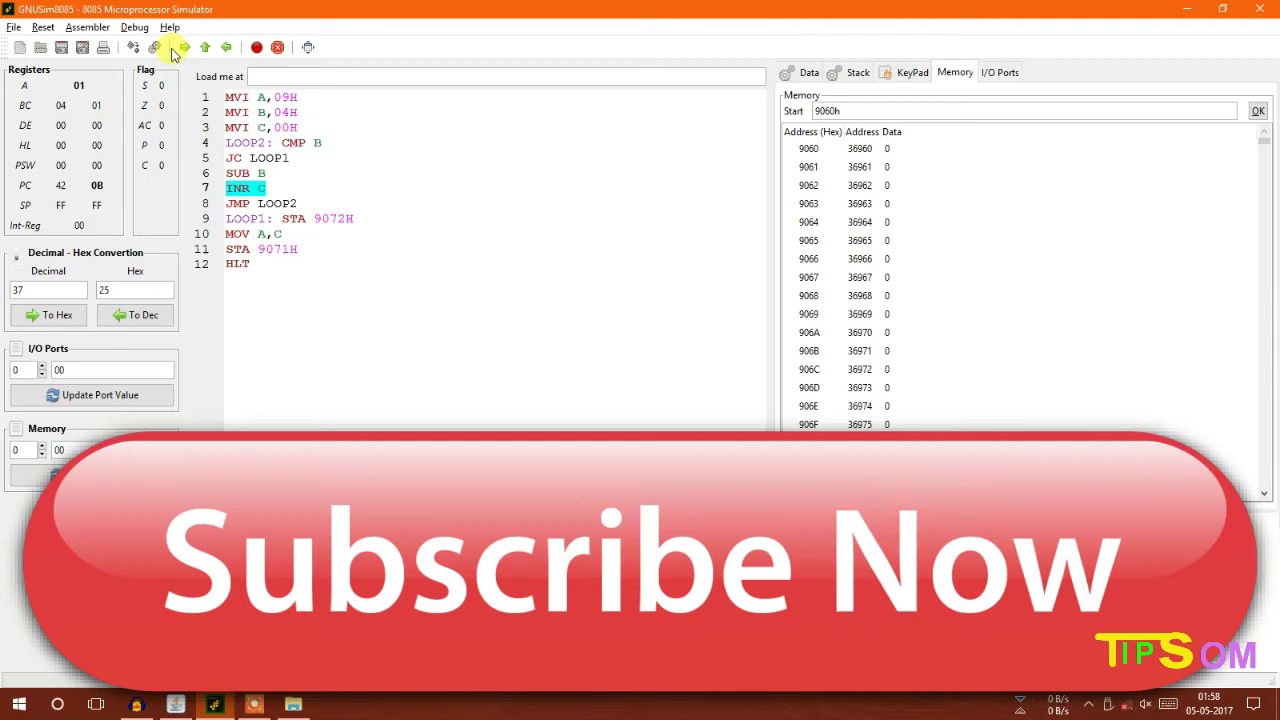
{"action": "left_click", "coordinate": [172, 52]}
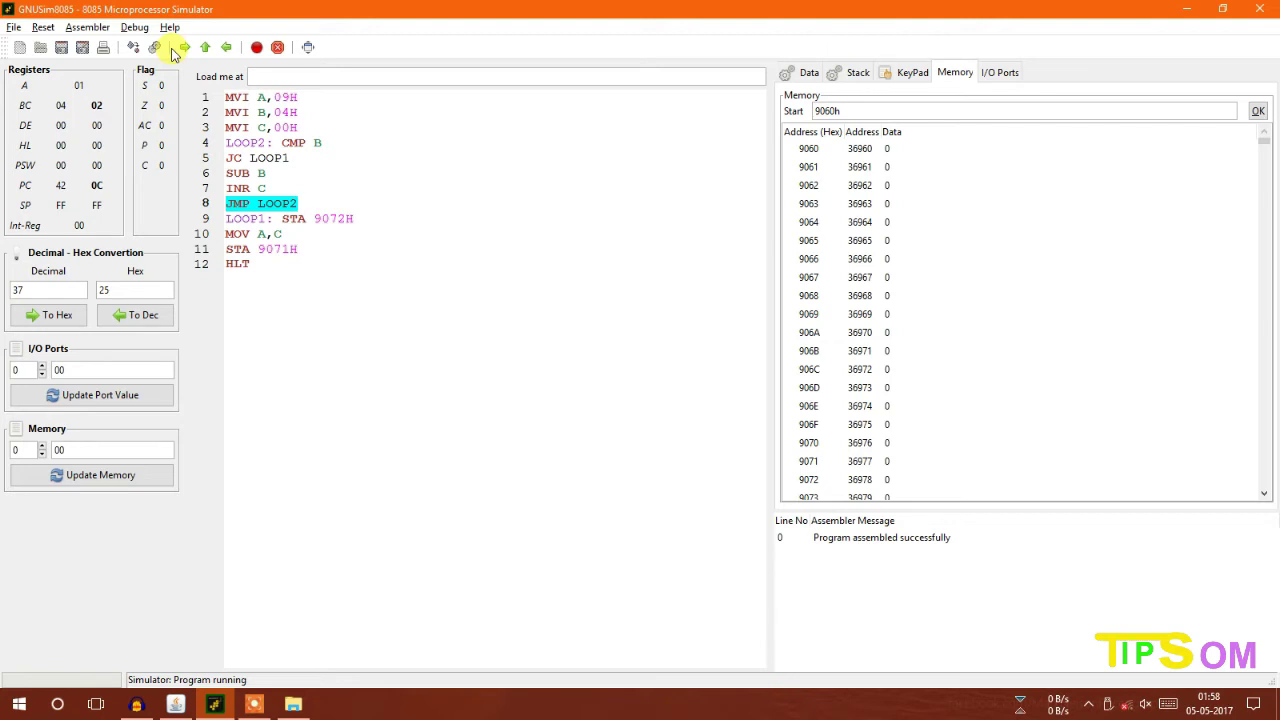
{"action": "left_click", "coordinate": [172, 52]}
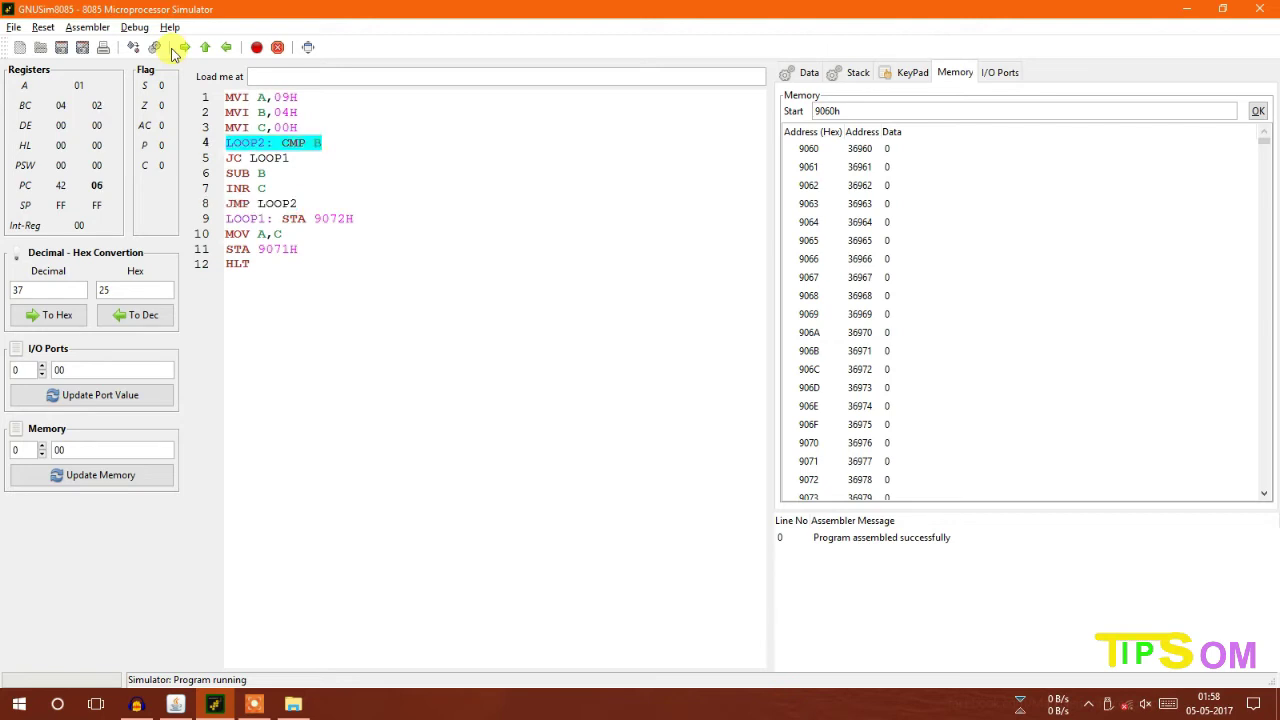
- Step through the carry jump to LOOP1, storing remainder 1 at 9072H and quotient 2 at 9071H
{"action": "left_click", "coordinate": [172, 52]}
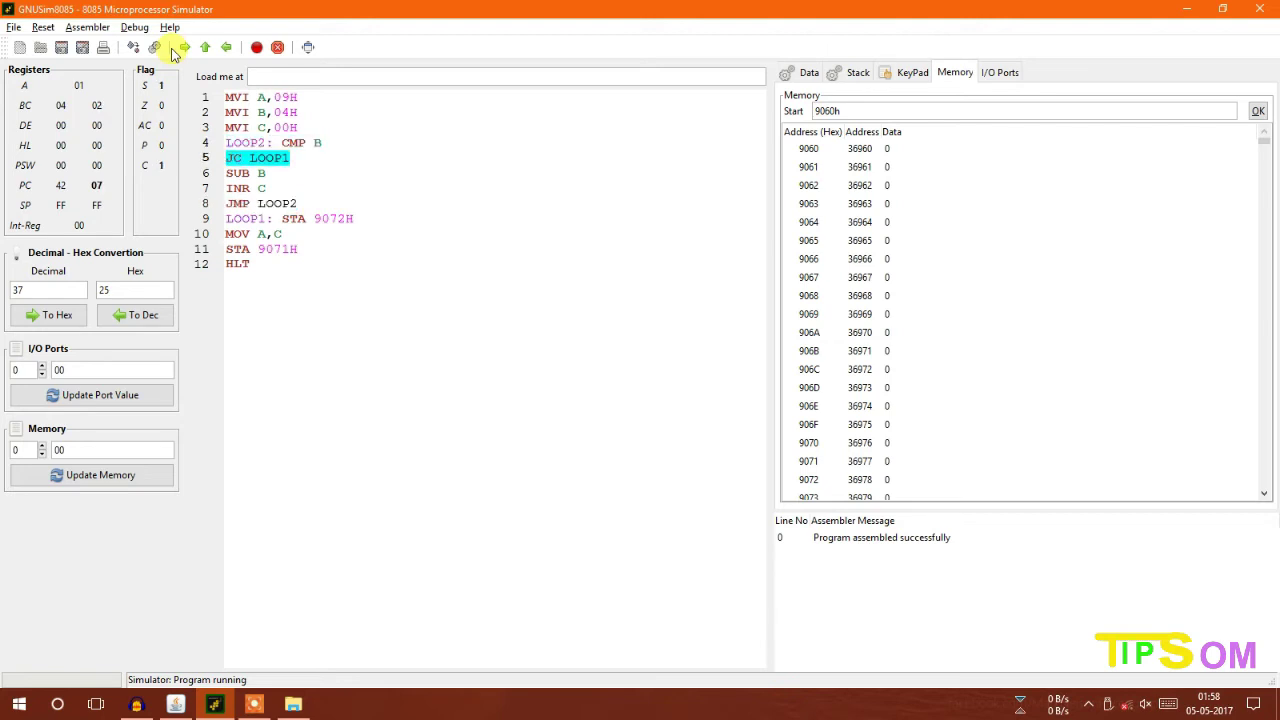
{"action": "left_click", "coordinate": [172, 52]}
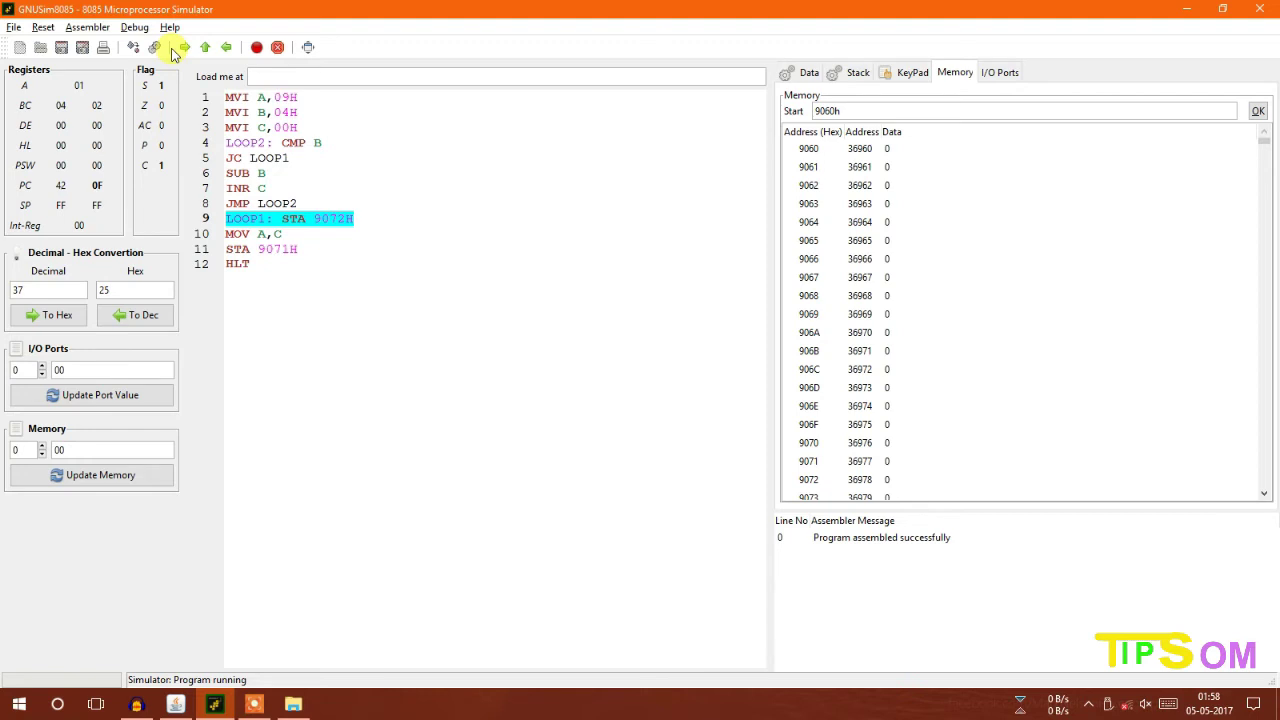
{"action": "left_click", "coordinate": [172, 50]}
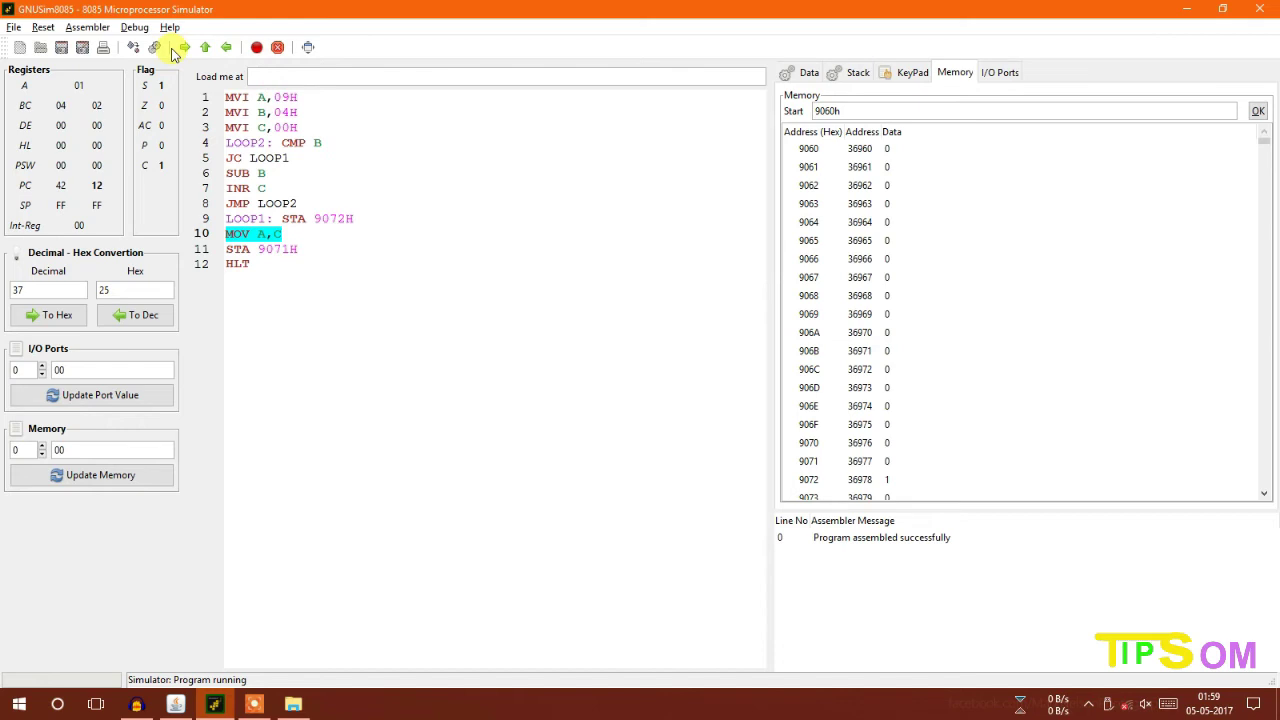
{"action": "left_click", "coordinate": [172, 50]}
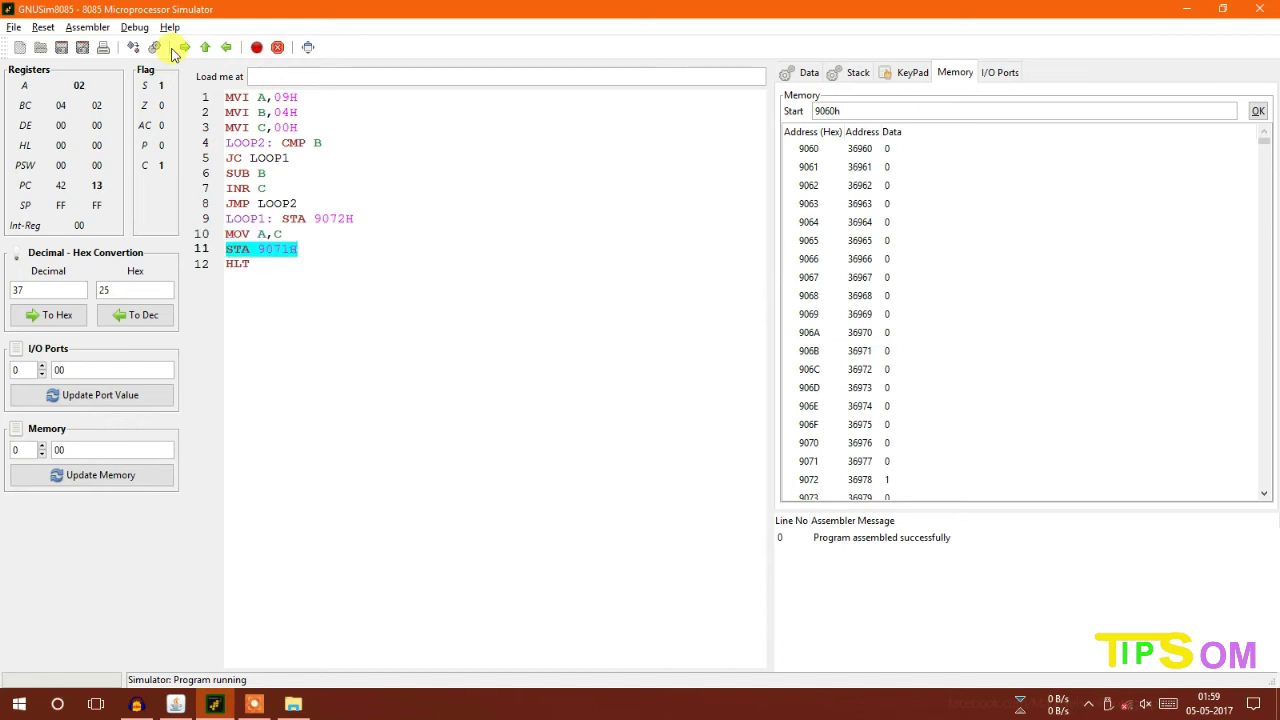
{"action": "left_click", "coordinate": [172, 50]}
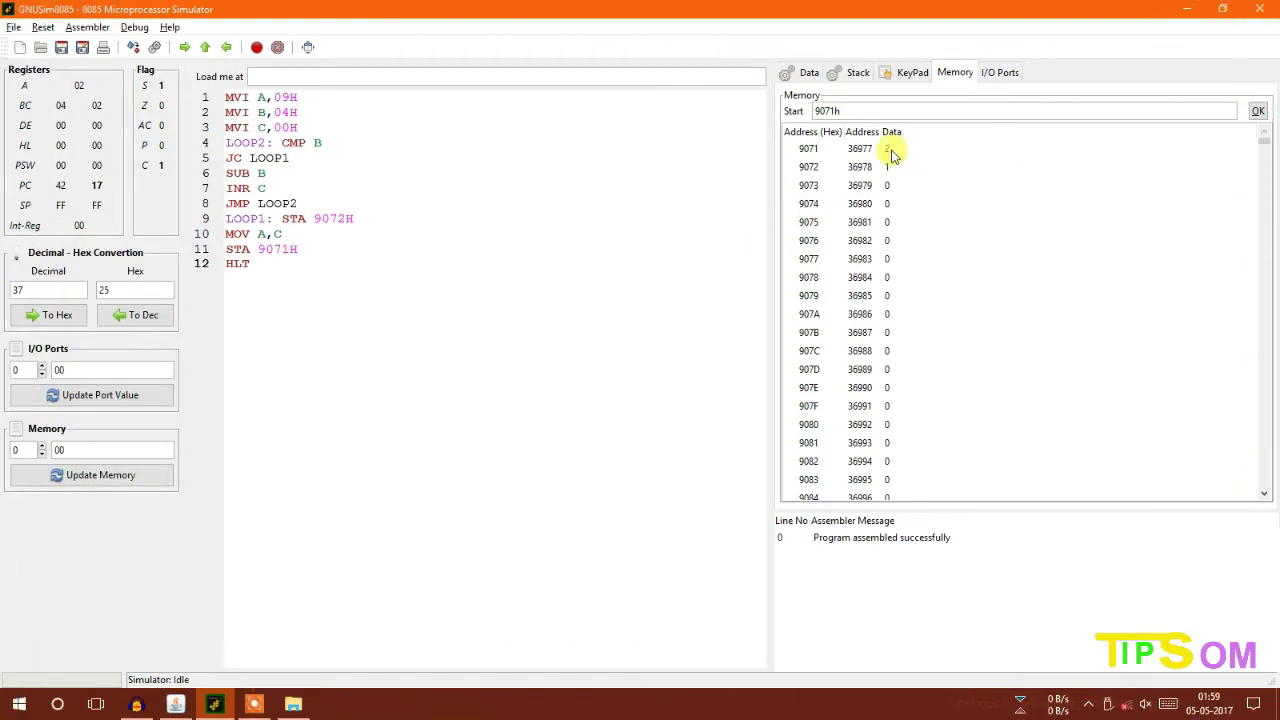
- Select the 9071 memory row showing quotient 02 and remainder 01 at 9072
{"action": "left_click", "coordinate": [892, 150]}
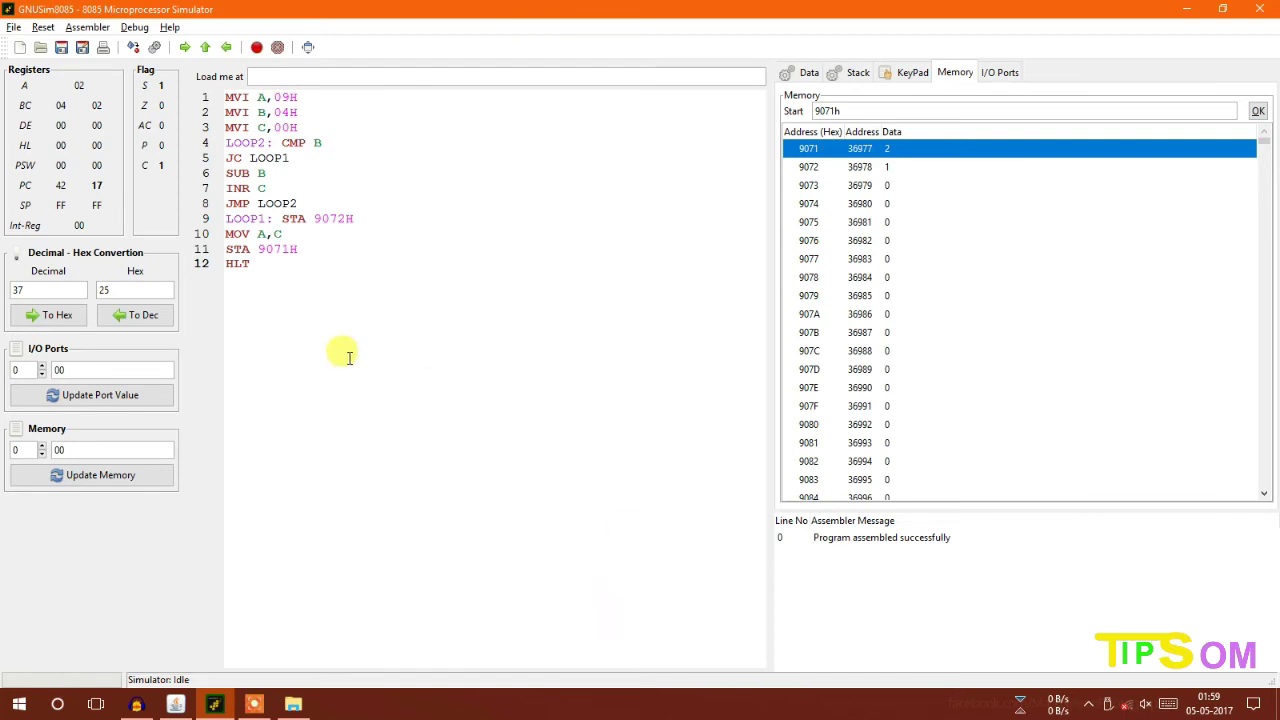
- Transfer the division program from GNUSim8085 into 8085 Simulator's editor and assemble it
{"action": "left_click_drag", "start_coordinate": [251, 294], "coordinate": [158, 75]}
{"action": "key", "text": "ctrl+c"}
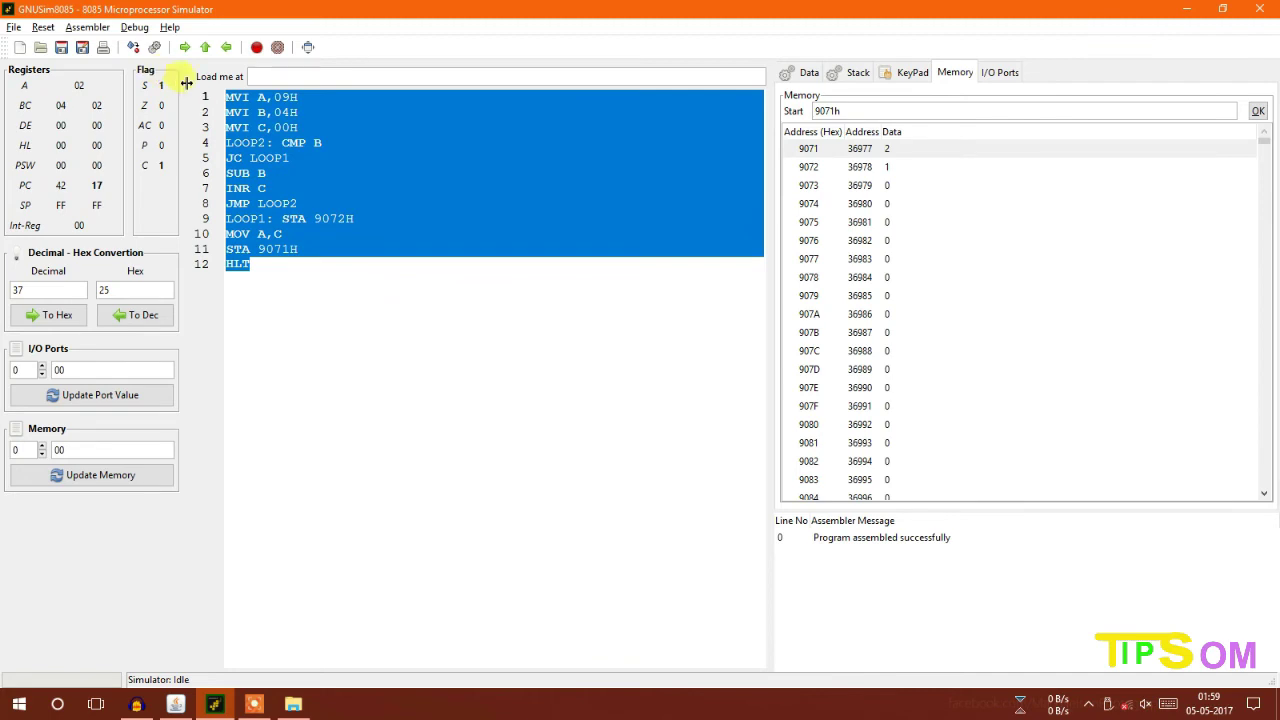
{"action": "left_click", "coordinate": [175, 704]}
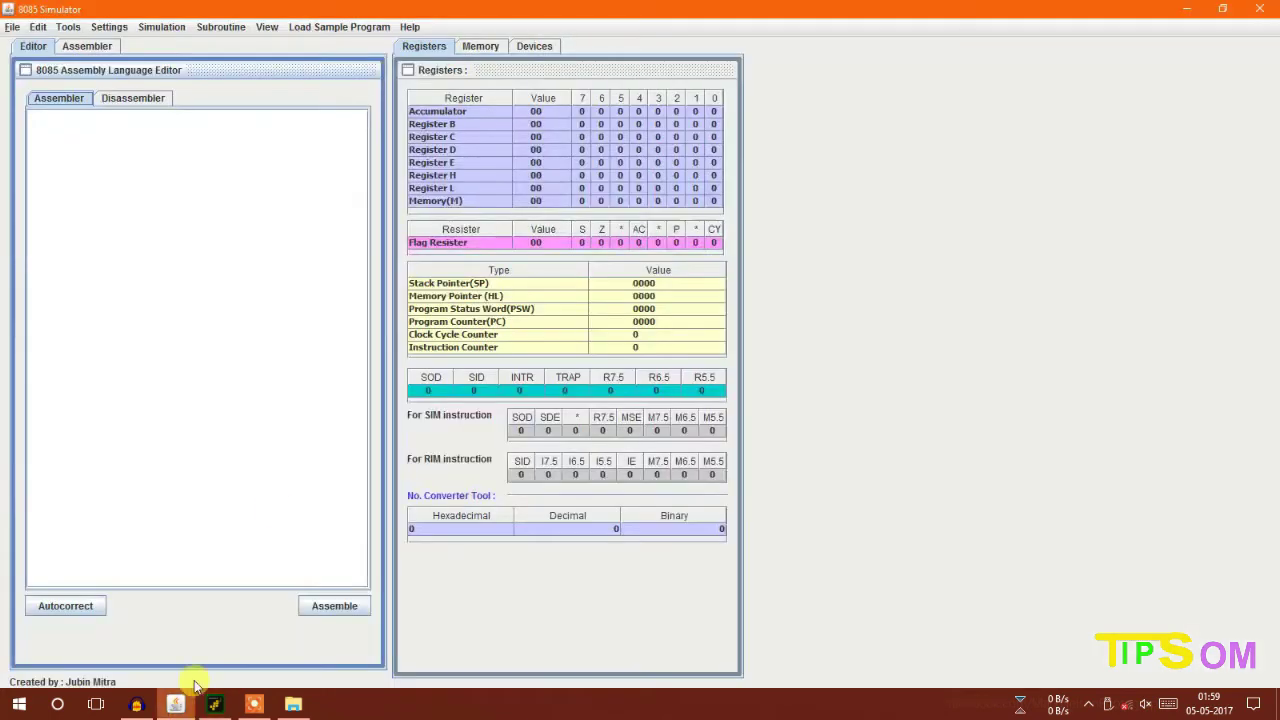
{"action": "left_click", "coordinate": [190, 245]}
{"action": "key", "text": "ctrl+v"}
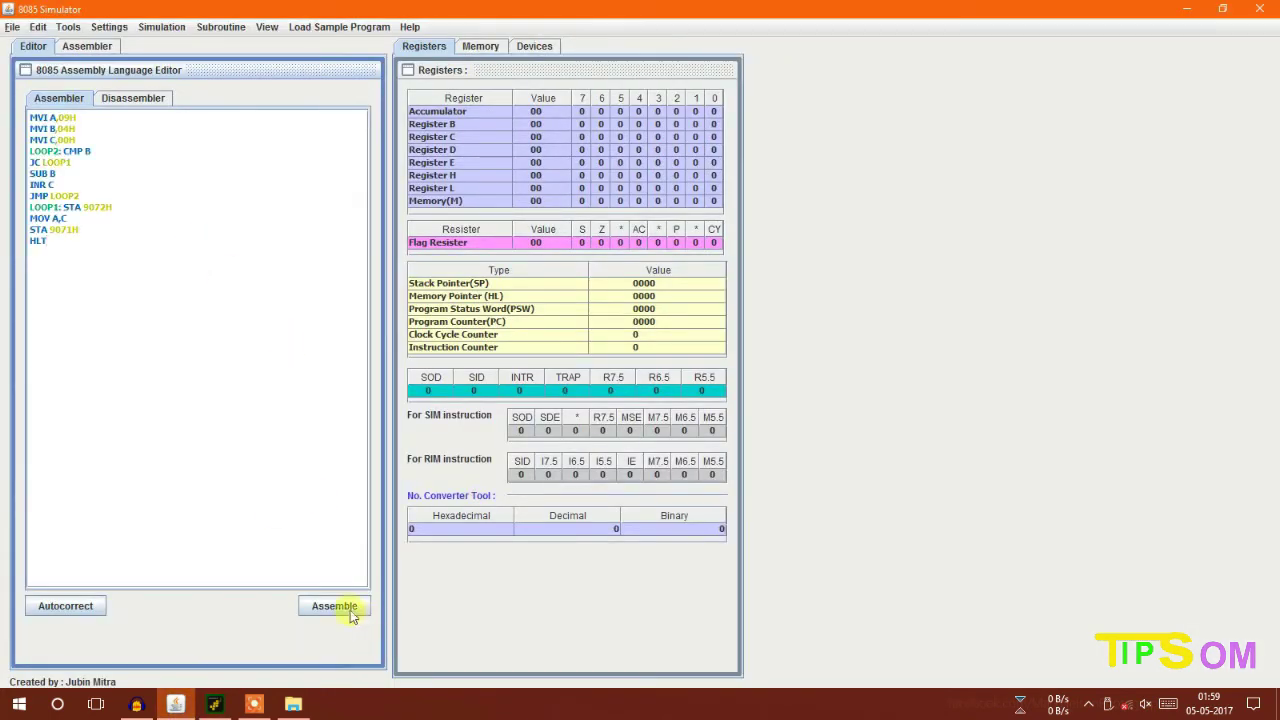
{"action": "left_click", "coordinate": [348, 608]}
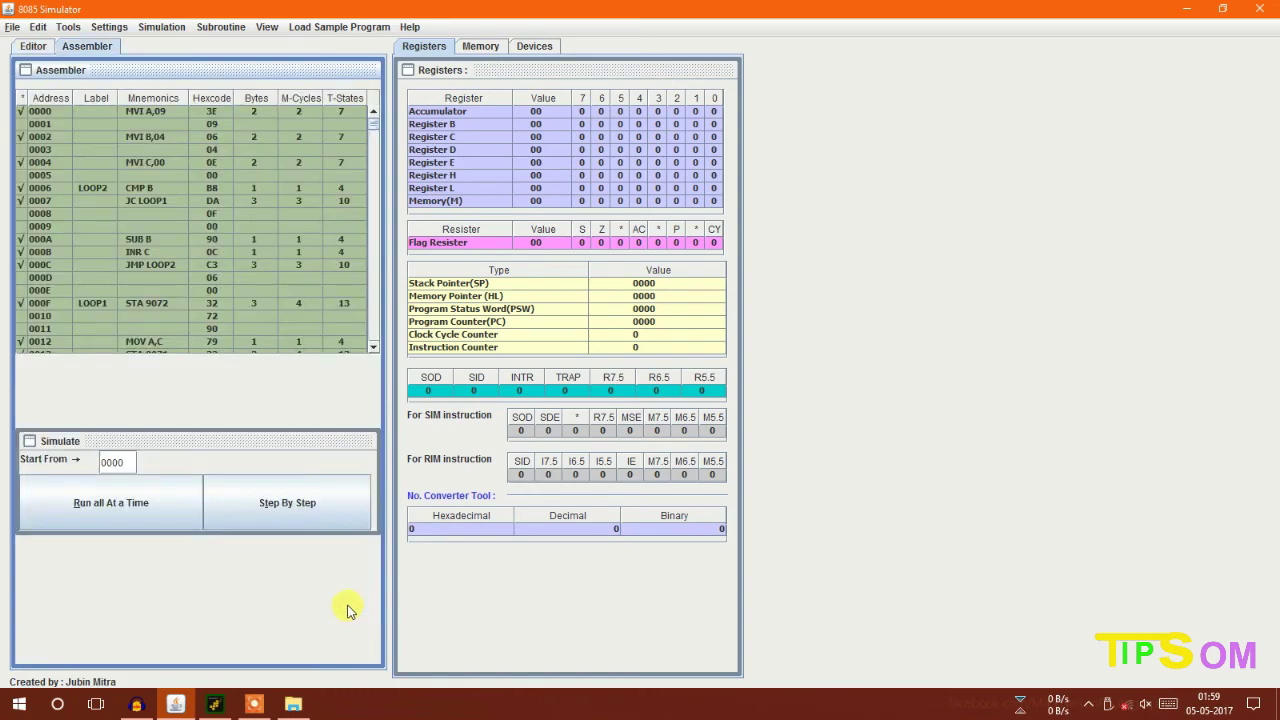